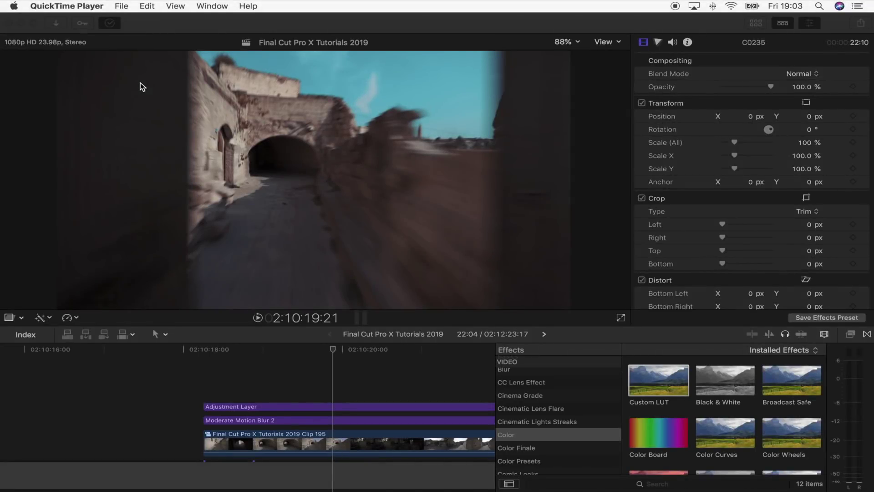
Step: Preview the finished transition sequence and play through the raw clips C0235 and C0236
drag(384, 349, 305, 354)
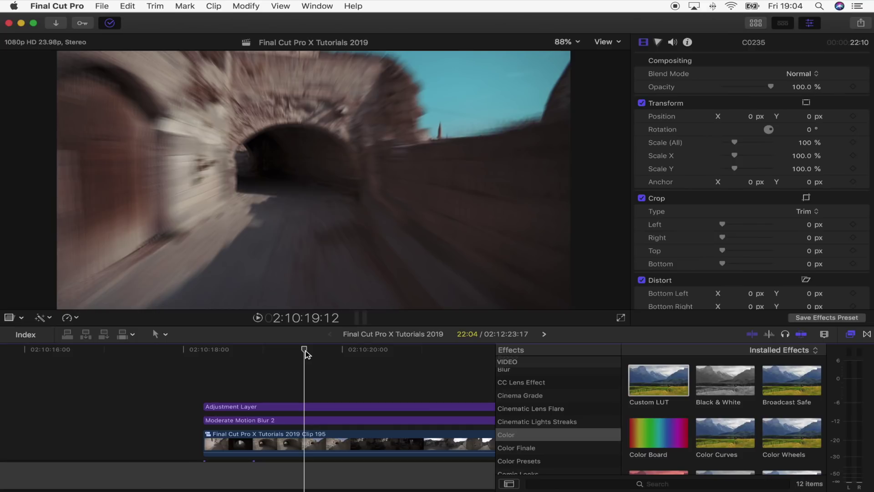
drag(306, 354, 398, 372)
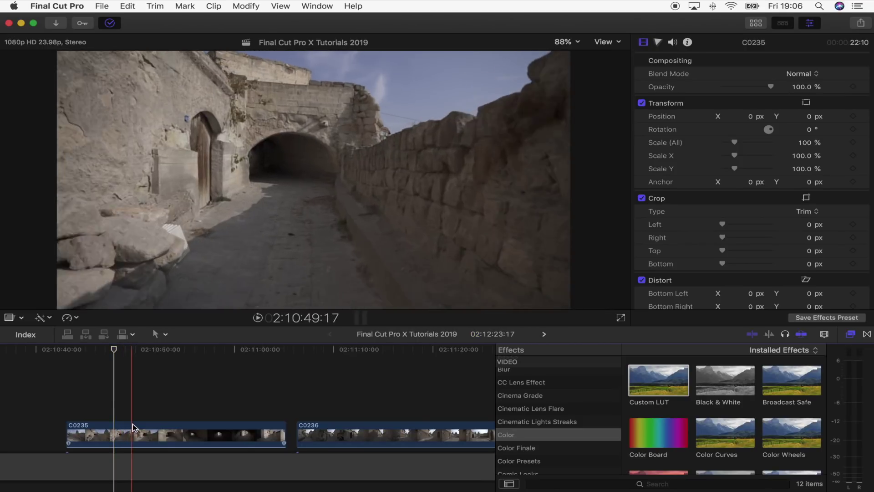
key(space)
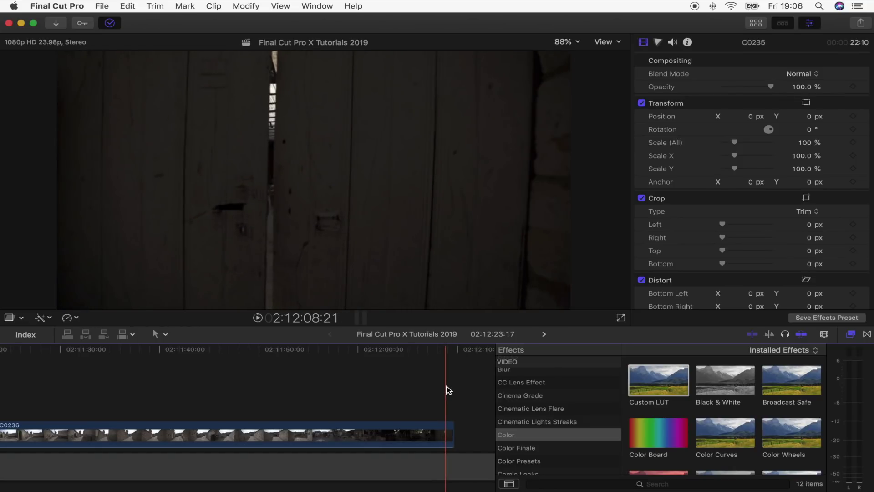
key(super+minus)
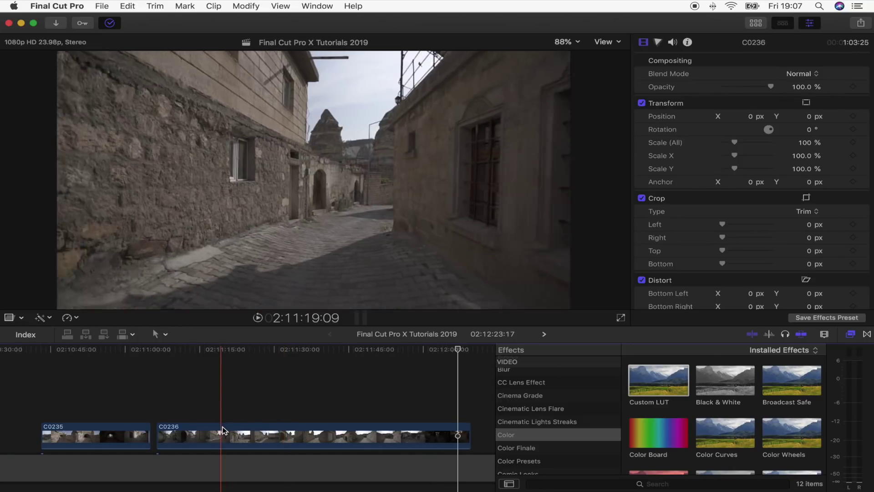
Step: Reverse clip C0235, apply Reverse Fast -20x, and stretch its retiming to about -1108% speed
scroll(148, 430, left, 2)
click(141, 436)
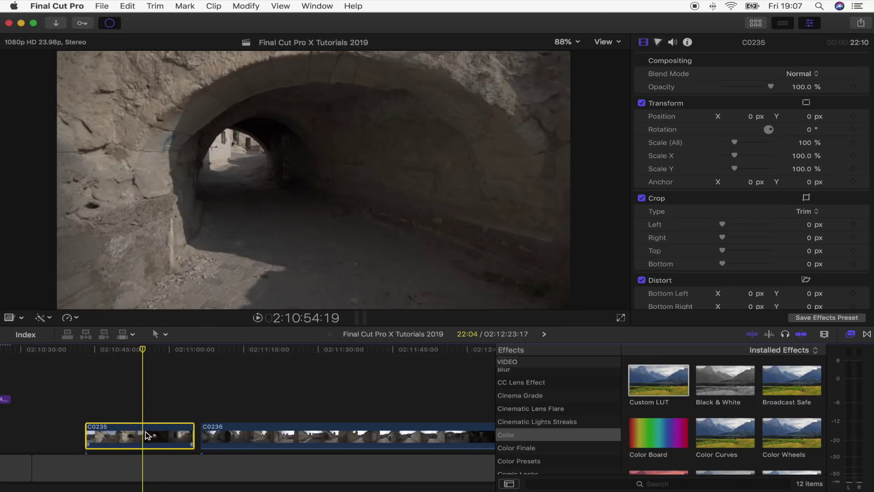
click(73, 319)
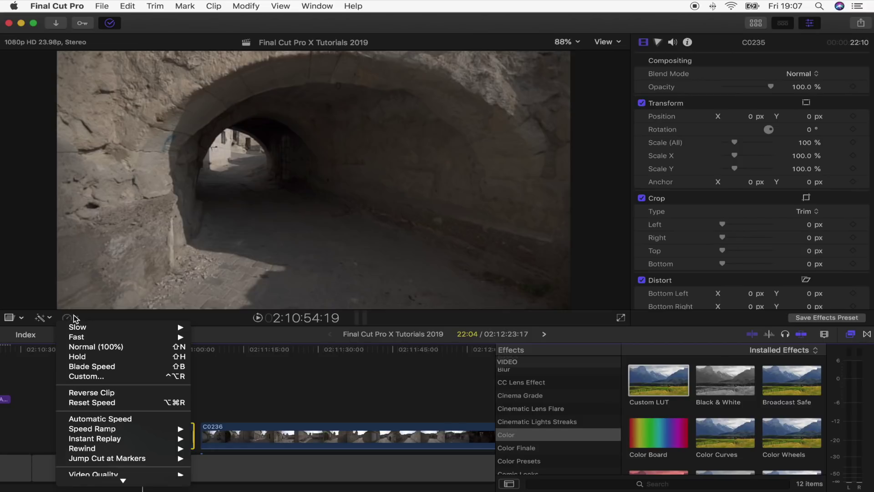
click(112, 394)
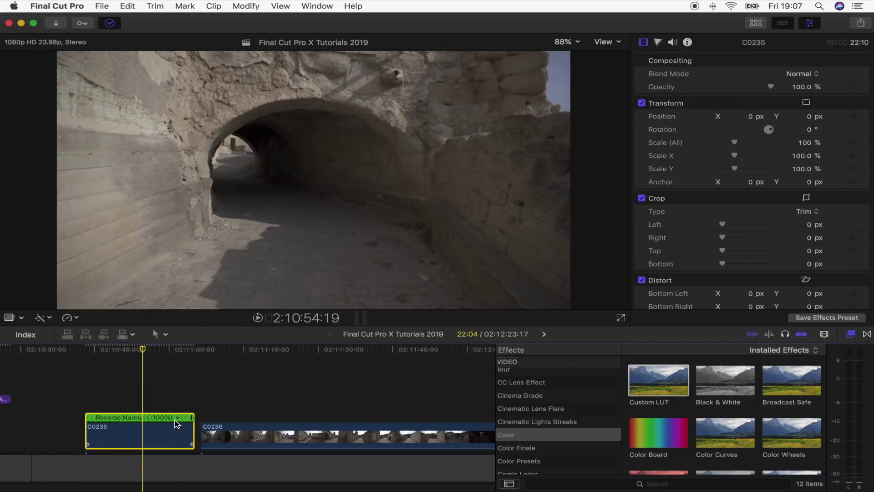
click(178, 418)
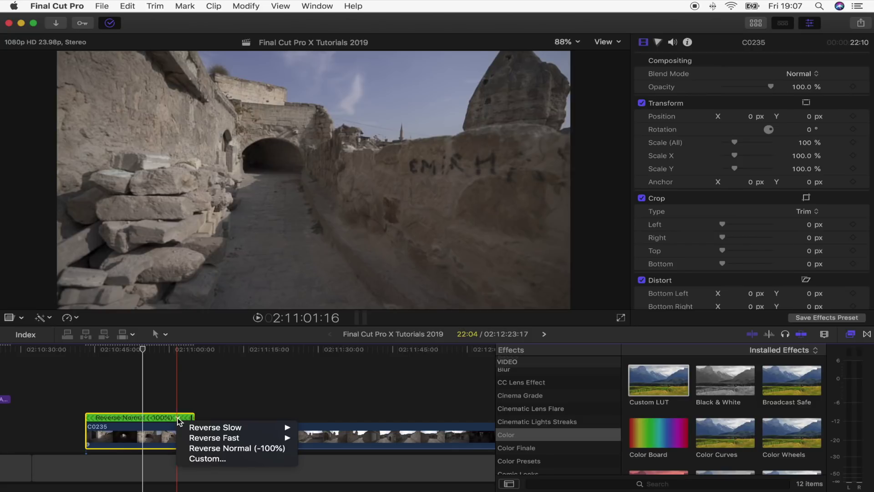
mouse_move(216, 440)
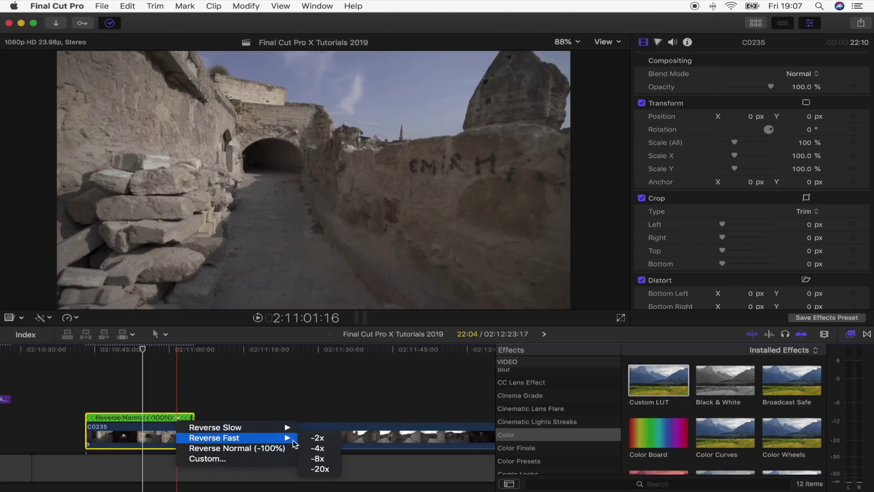
click(323, 468)
drag(152, 420, 223, 426)
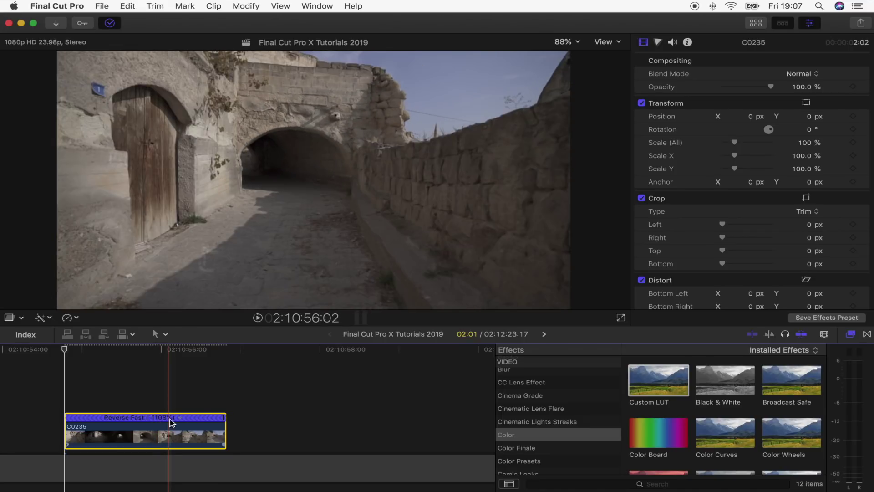
Step: Copy clip C0235 and paste its Volume and Retiming attributes onto clip C0236 with keyframe timing set to Stretch to Fit
key(super+minus)
key(super+c)
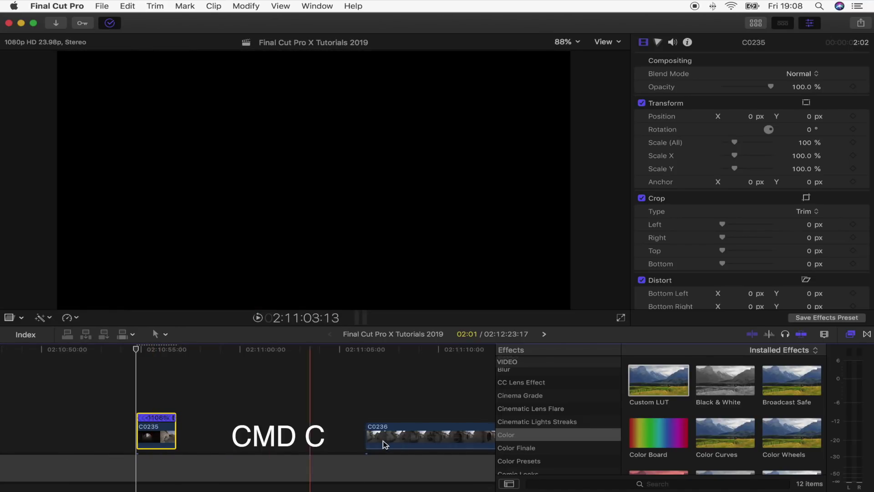
click(412, 438)
key(alt+super+v)
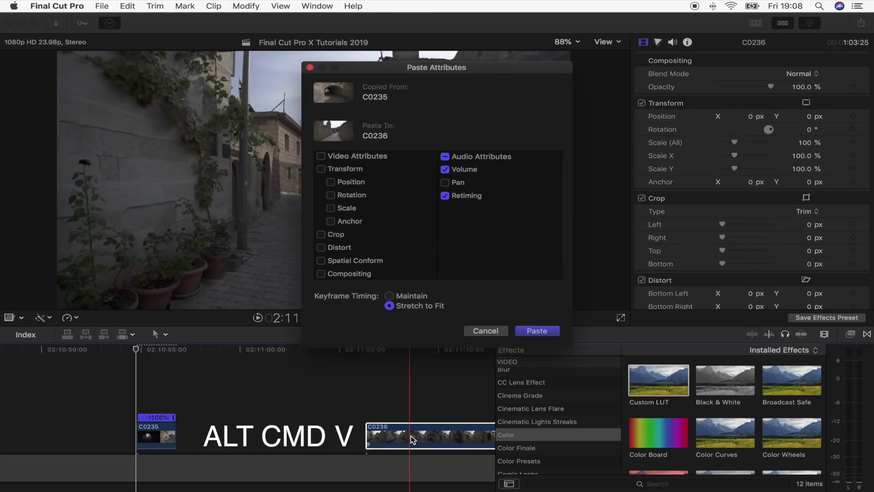
click(530, 332)
Step: Move clips C0235 and C0236 closer together on the timeline, leaving a short gap between them
drag(383, 437, 249, 433)
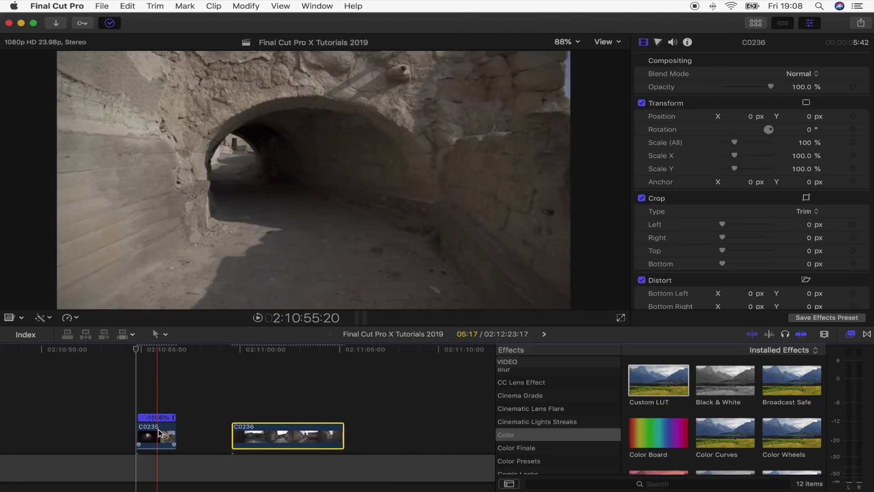
drag(158, 436, 199, 436)
key(space)
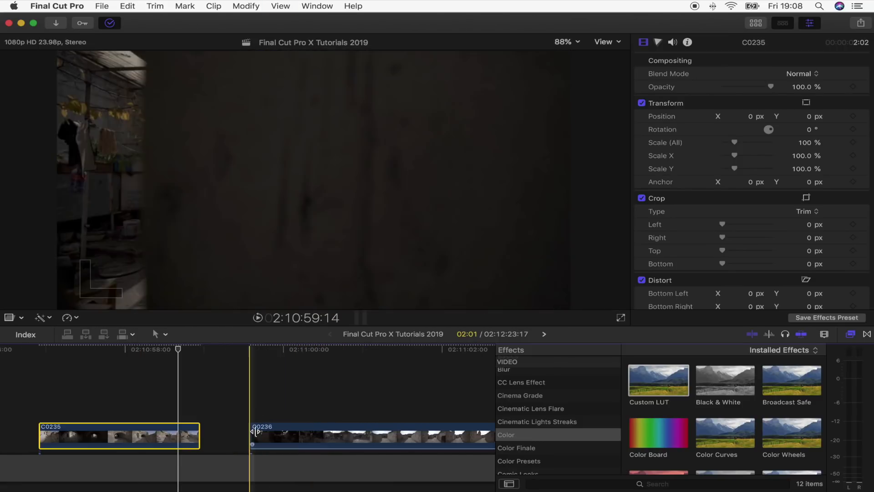
Step: Place the playhead at 02:10:59:20 on clip C0236, where the whole door is visible, and apply the Draw Mask effect to the clip
click(264, 433)
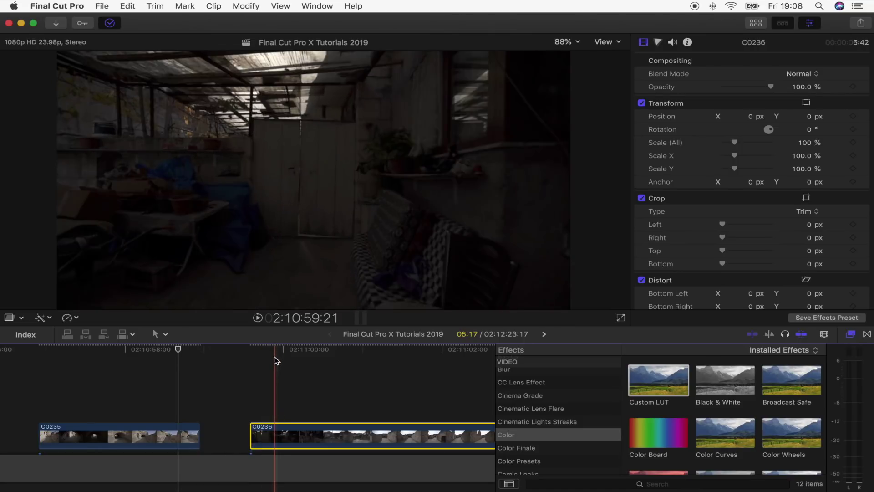
click(273, 351)
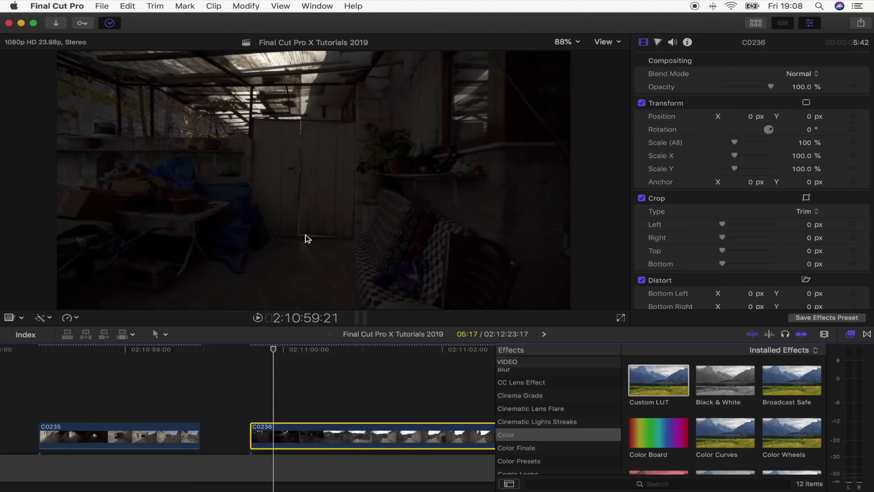
click(273, 350)
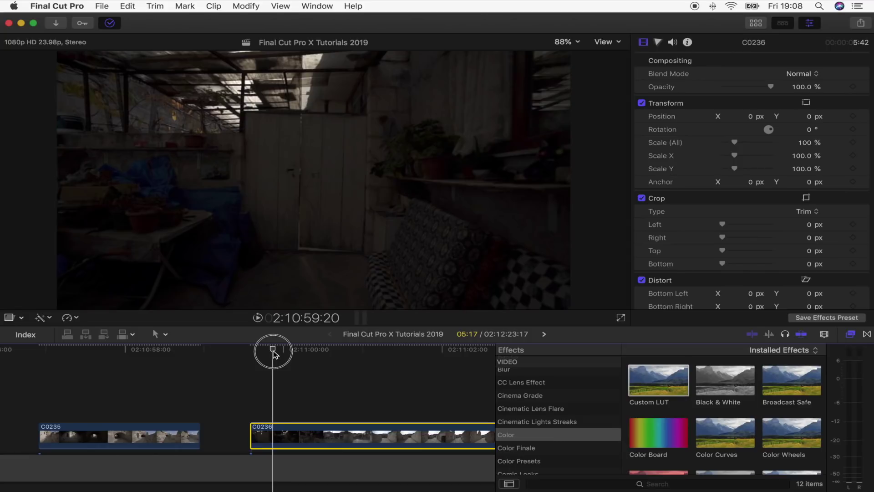
click(274, 350)
mouse_move(273, 350)
mouse_down()
mouse_move(251, 353)
mouse_move(274, 356)
mouse_up()
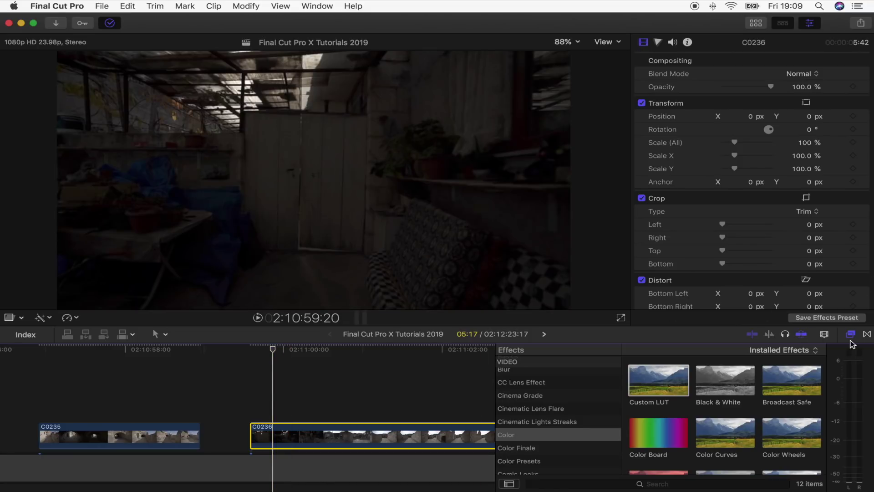
scroll(517, 418, down, 10)
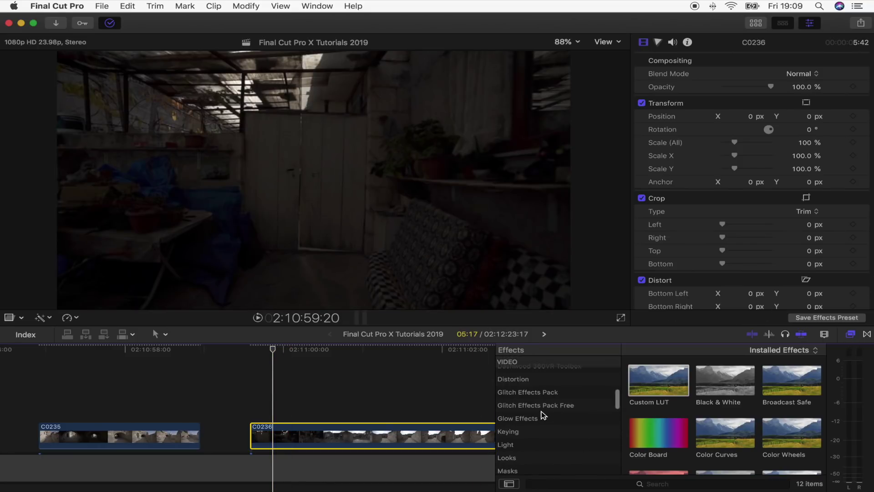
click(533, 436)
mouse_move(659, 380)
mouse_down()
mouse_move(589, 314)
mouse_move(318, 430)
mouse_up()
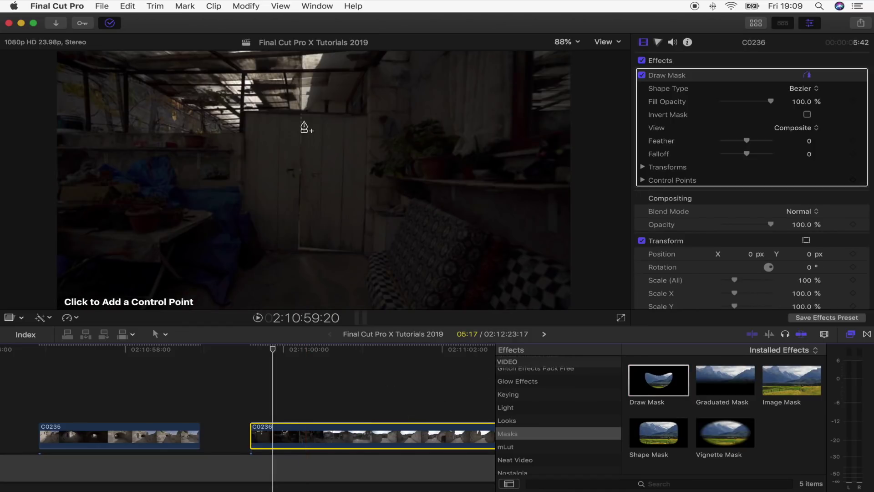
Step: Draw a four-point mask around the right leaf of the wooden door in C0236
click(300, 116)
click(296, 252)
click(363, 254)
click(367, 117)
click(568, 42)
click(564, 122)
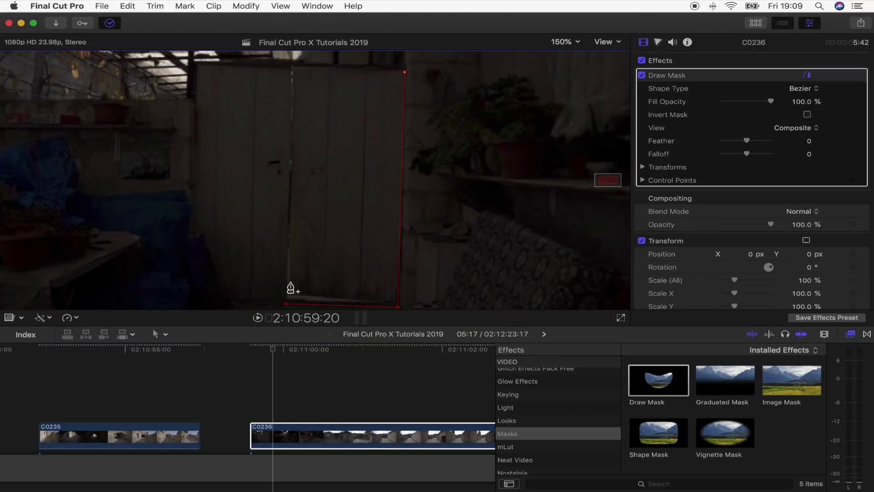
click(291, 67)
click(285, 302)
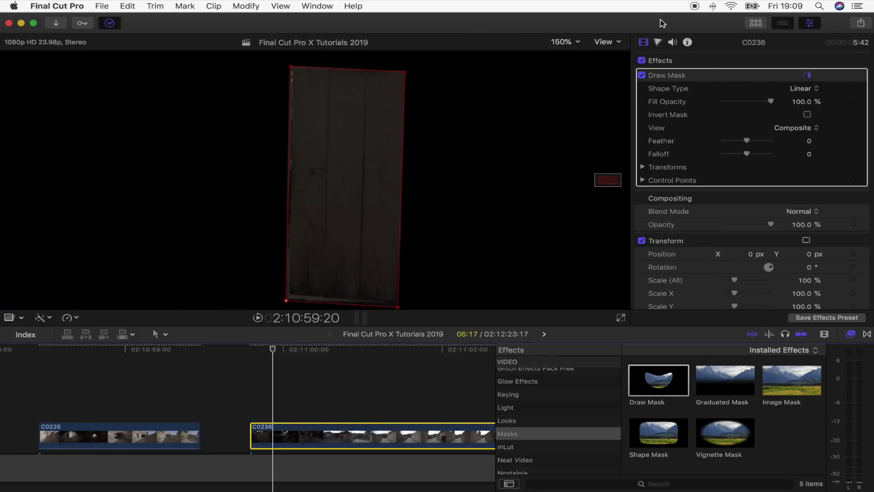
Step: Invert the door mask and add keyframes for its position, rotation, scale and control points at 02:10:59:20
click(807, 115)
click(643, 167)
scroll(857, 160, down, 1)
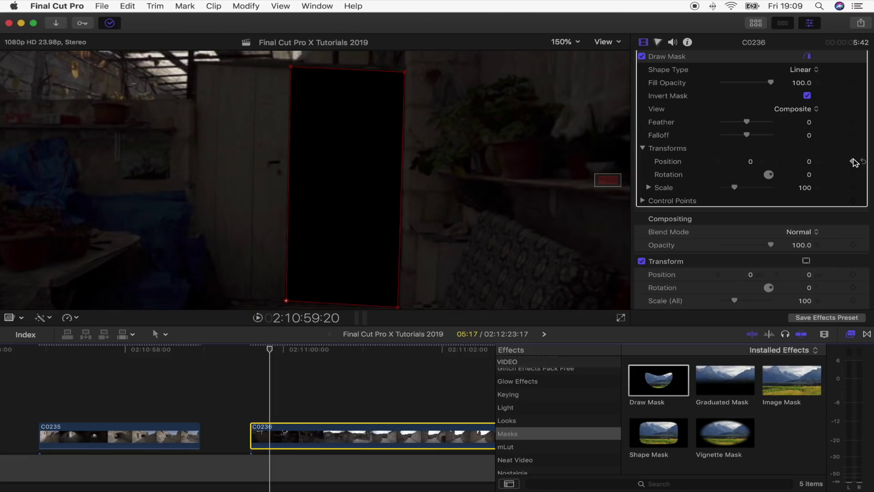
click(852, 174)
click(852, 187)
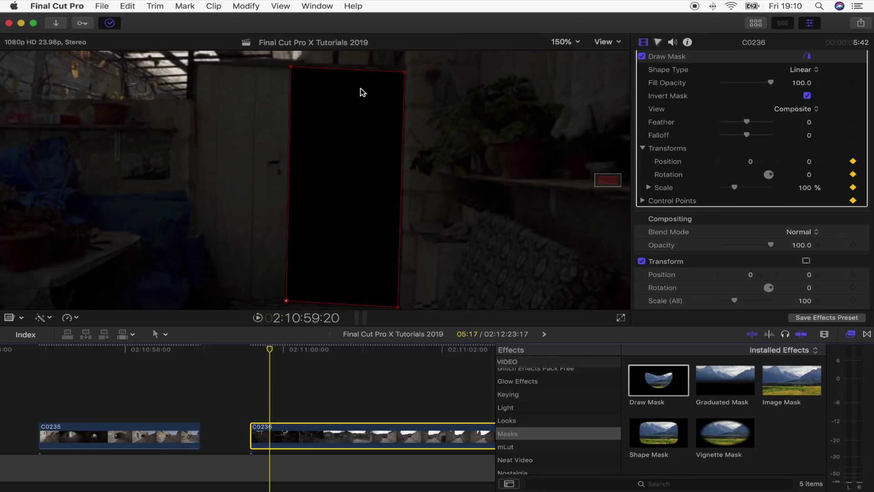
Step: Go back one frame to 02:10:59:19 and fit the four mask corners to the right door leaf
key(Left)
click(566, 42)
click(566, 96)
drag(374, 108, 392, 96)
drag(298, 104, 300, 92)
drag(296, 261, 297, 283)
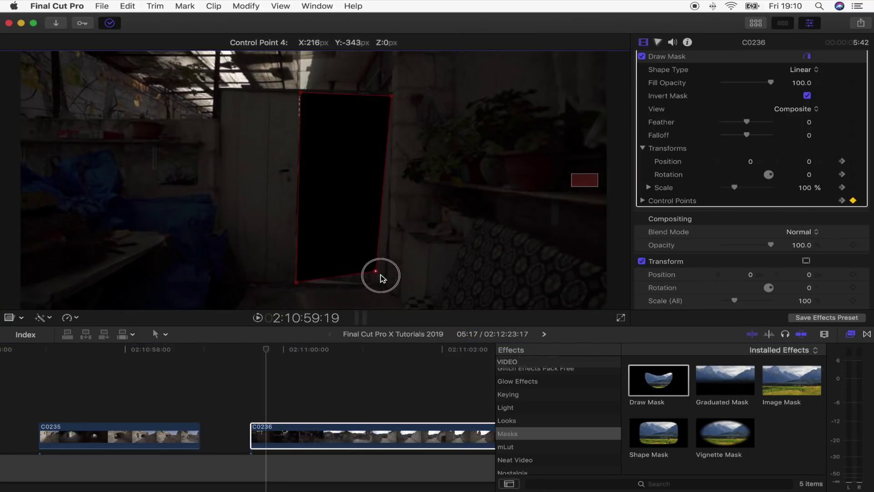
drag(369, 264, 385, 285)
Step: Enlarge the mask at 02:10:59:18 by moving its four corners to the edges of the right door leaf
key(Left)
drag(300, 92, 297, 76)
drag(391, 96, 419, 81)
scroll(394, 268, down, 3)
drag(384, 264, 410, 312)
drag(296, 261, 291, 308)
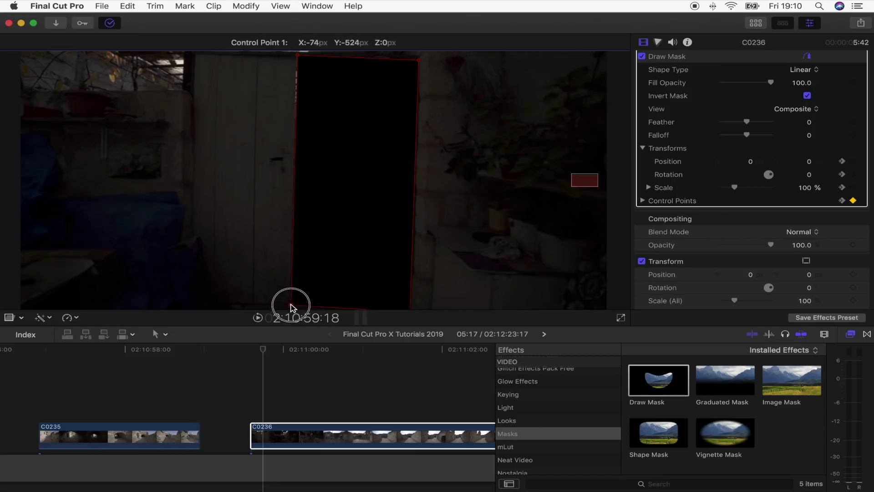
Step: Continue backward frame by frame, widening the mask corners to follow the door leaf as it fills the picture
key(Left)
click(565, 42)
click(566, 54)
click(565, 42)
click(567, 86)
key(Left)
key(Left)
drag(289, 99, 271, 93)
drag(286, 266, 263, 274)
drag(426, 273, 471, 274)
drag(434, 96, 478, 96)
Step: Align the mask with the door leaf near the start of C0236 and fit the picture back in the viewer
key(Left)
click(566, 41)
click(577, 117)
drag(364, 200, 375, 188)
click(571, 51)
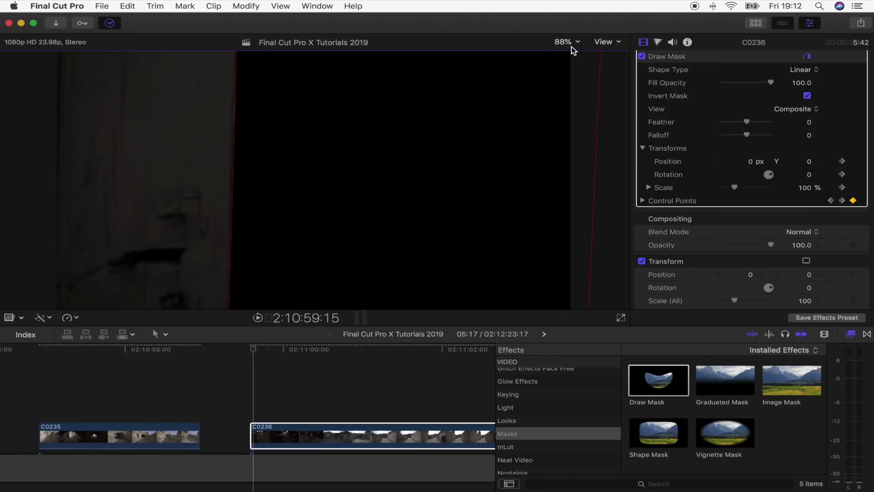
Step: Move the masked clip C0236 above C0235 so its beginning overlaps the end of C0235
key(Right)
key(Right)
key(Right)
key(Right)
key(Right)
key(Right)
click(318, 433)
key(super+equal)
click(322, 433)
drag(323, 432, 175, 397)
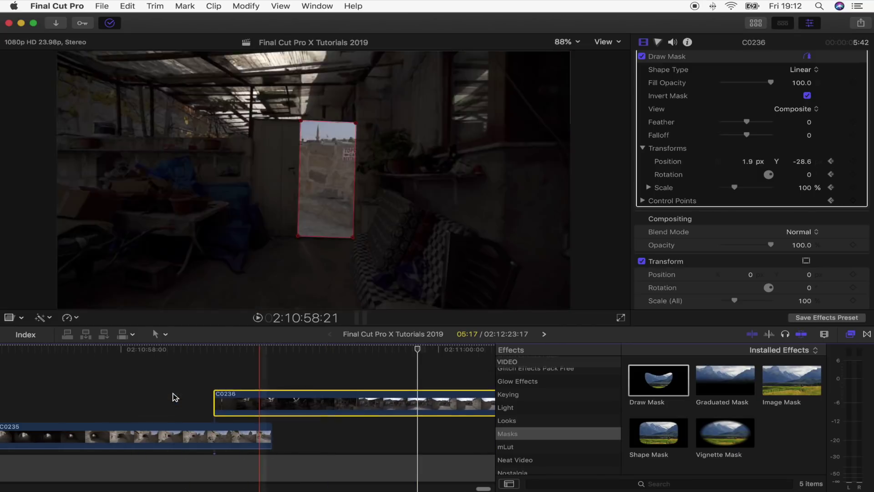
Step: Mark C0236 at 02:10:58:13 and insert a hold frame there in the upper copy of the clip
drag(226, 382, 189, 352)
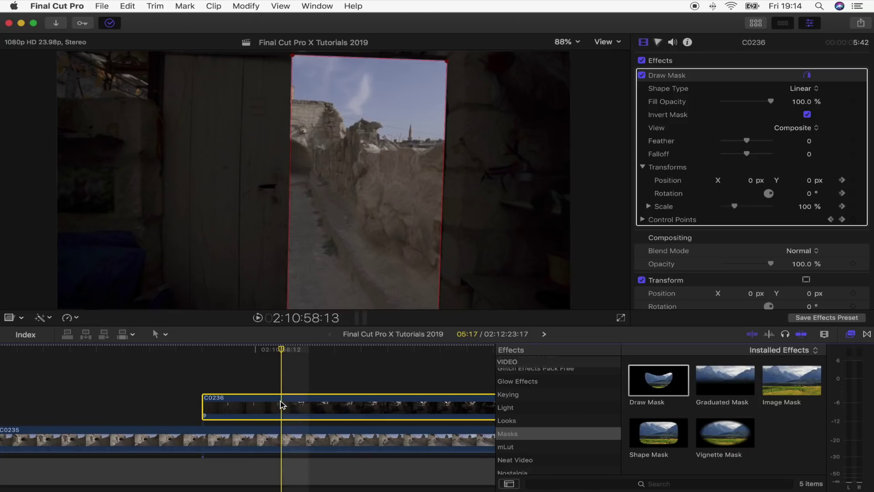
key(m)
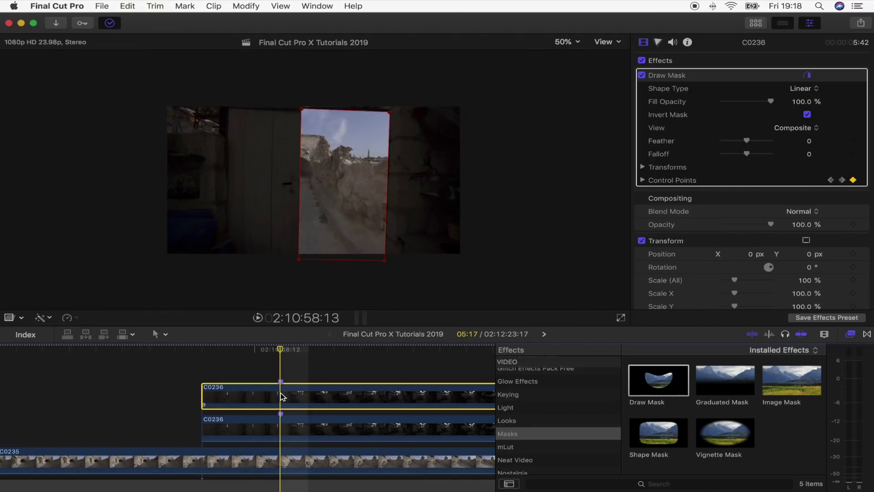
key(shift+h)
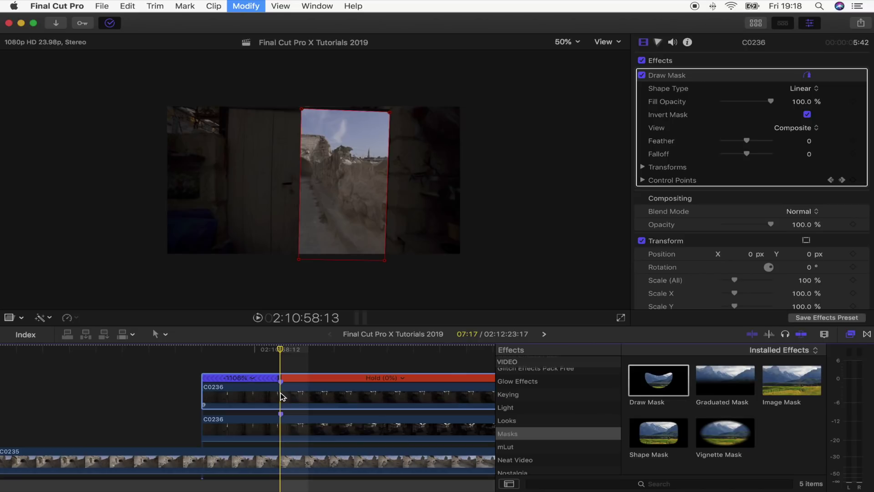
Step: Trim the upper C0236 copy's start to the hold segment and shift the held clip earlier than the copy below
drag(214, 391, 282, 392)
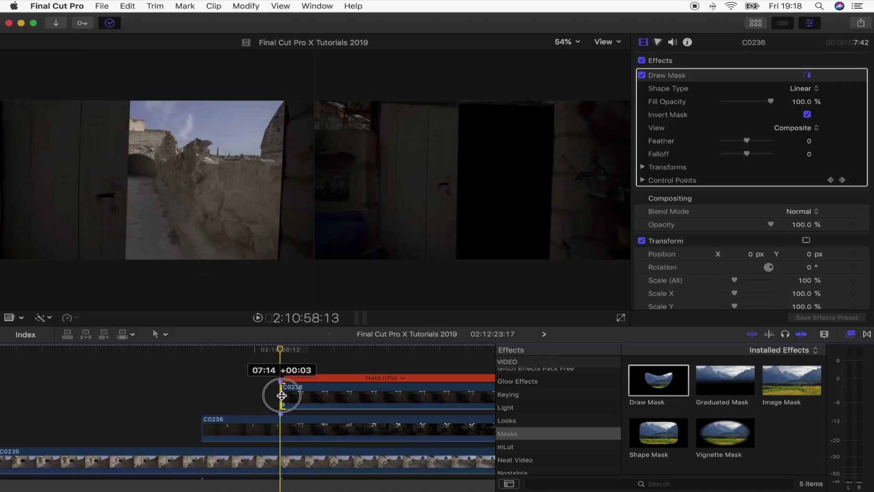
drag(346, 394, 220, 392)
drag(191, 438, 191, 438)
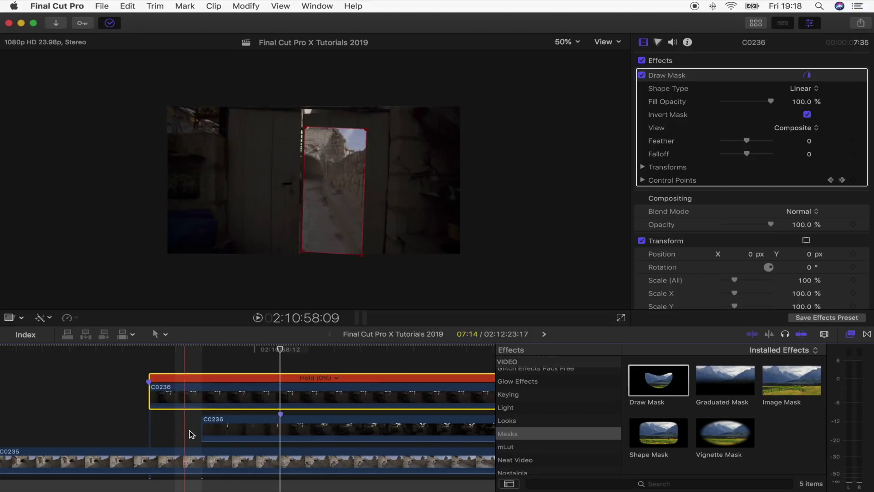
drag(210, 395, 176, 394)
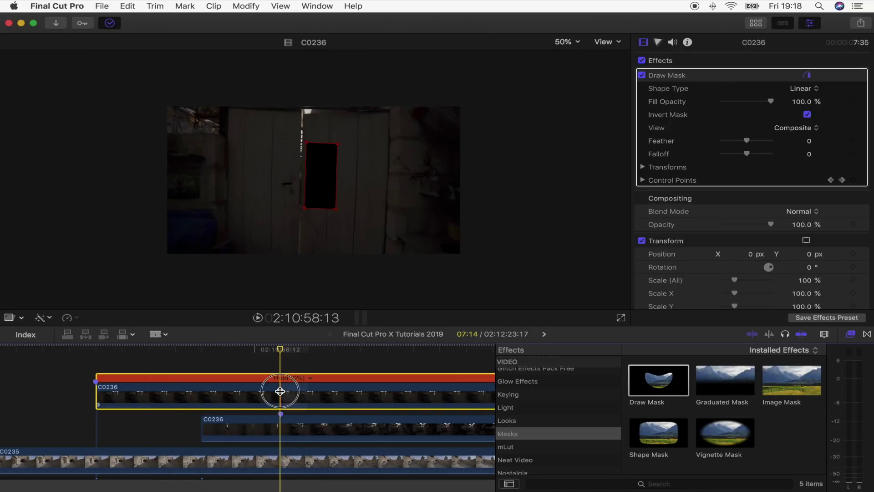
Step: Cut the upper C0236 clip at 02:10:58:13 and delete the part after the hold segment
click(285, 392)
key(a)
click(312, 394)
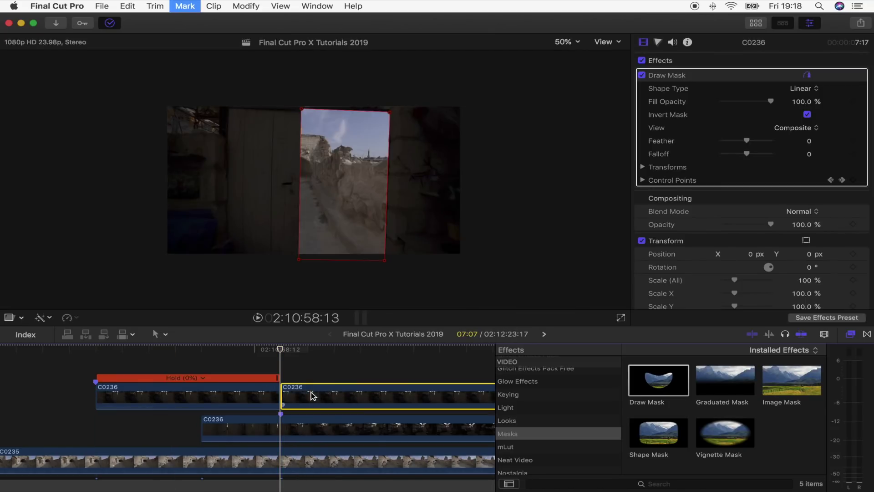
key(Delete)
Step: Extend the end of the held upper C0236 clip just past the marker at 02:10:58:13, to 8 frames long
key(Left)
click(257, 395)
click(270, 350)
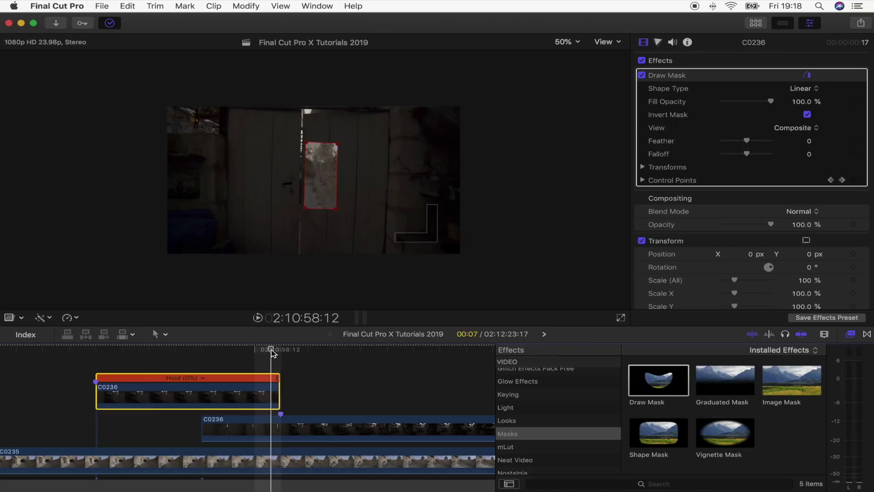
drag(278, 394, 292, 394)
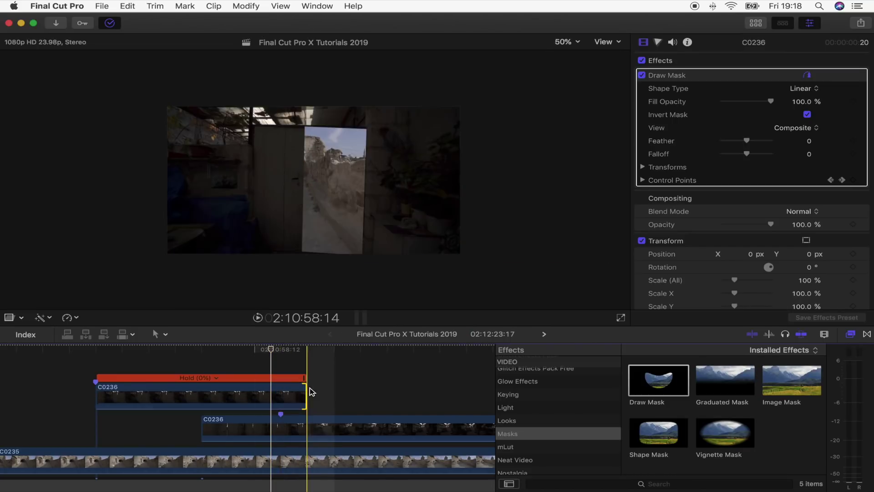
click(279, 390)
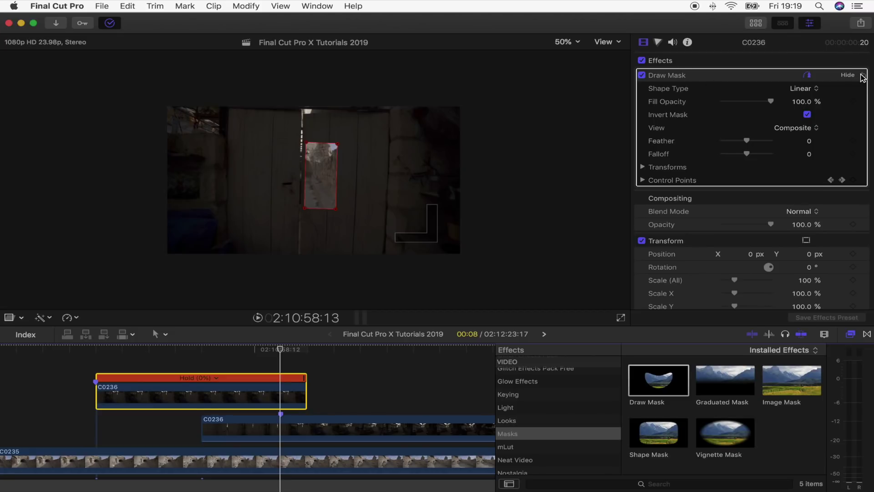
Step: Reset the held clip's Draw Mask and draw a new linear mask around the right-hand door leaf with the picture fitted
click(862, 75)
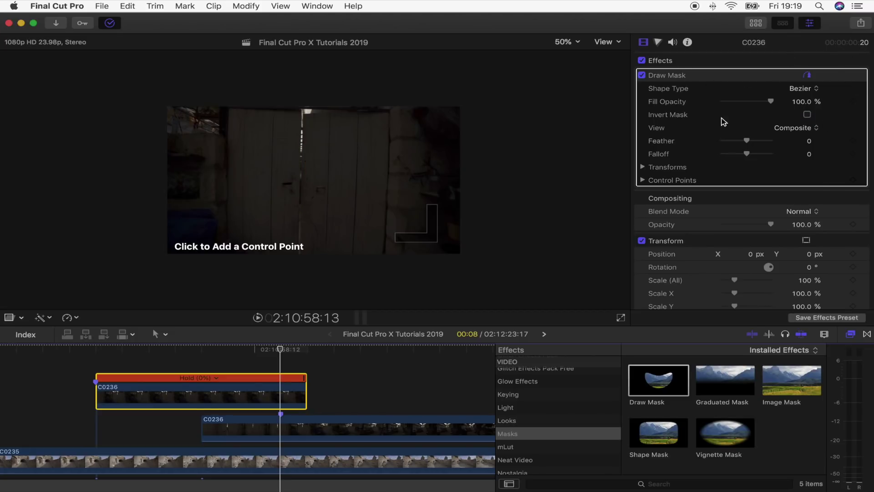
click(569, 42)
click(567, 54)
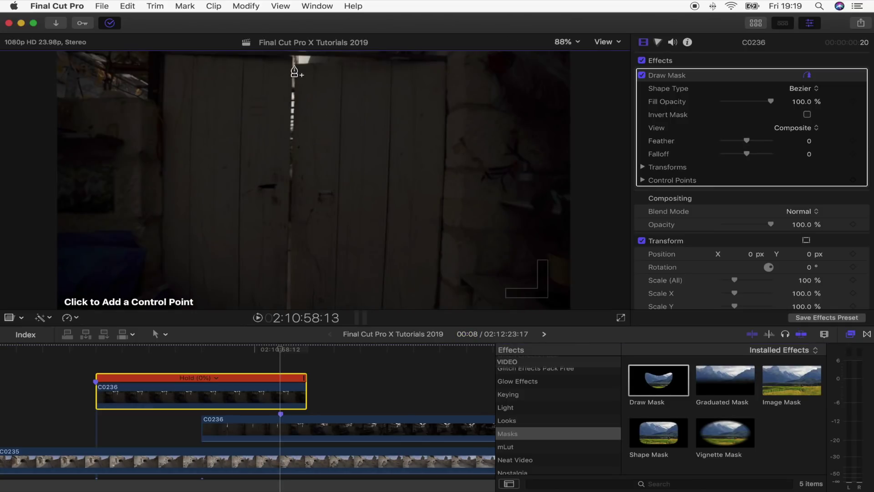
click(294, 66)
click(447, 60)
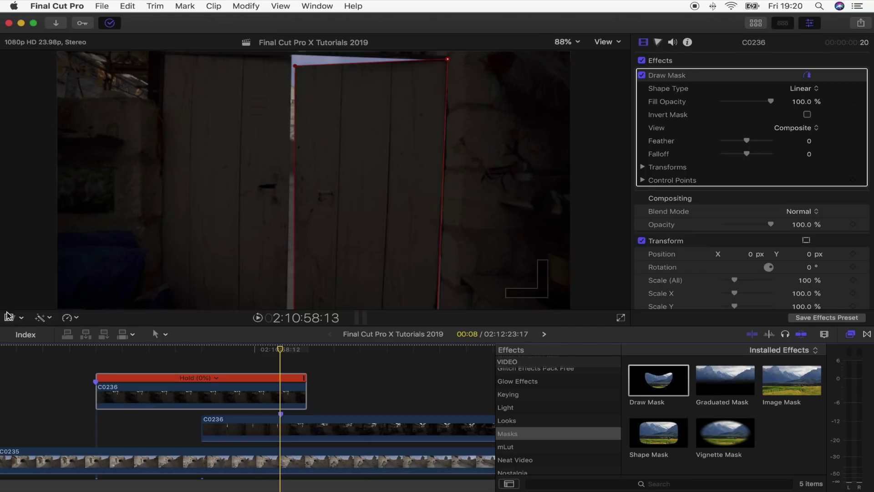
Step: Activate Distort on the held C0236 clip and add a distort keyframe at 02:10:58:13
click(22, 317)
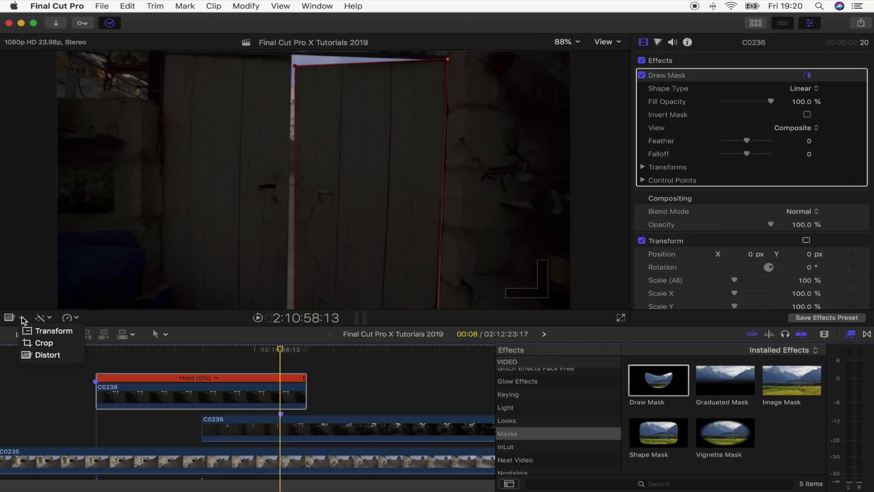
click(47, 358)
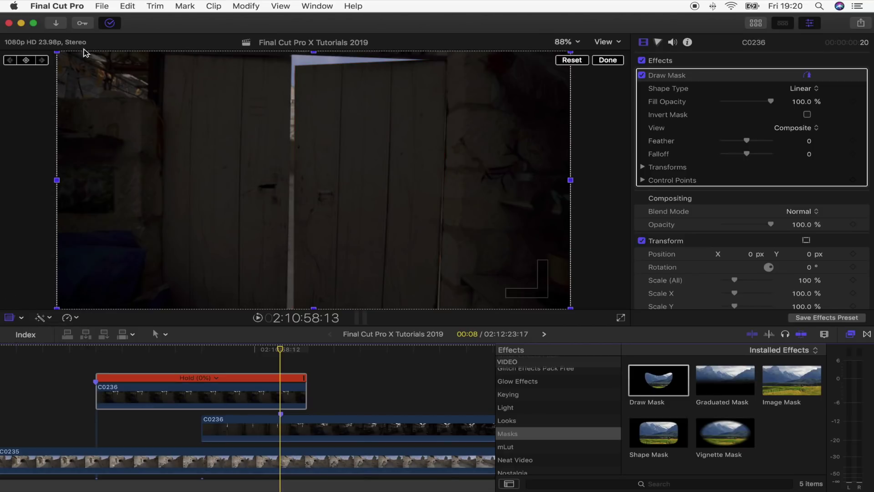
click(27, 59)
Step: Distort the held door leaf frame by frame, squeezing it to a narrow strip at the picture's right edge at 1:11 and widening it at 1:12
drag(278, 349, 161, 353)
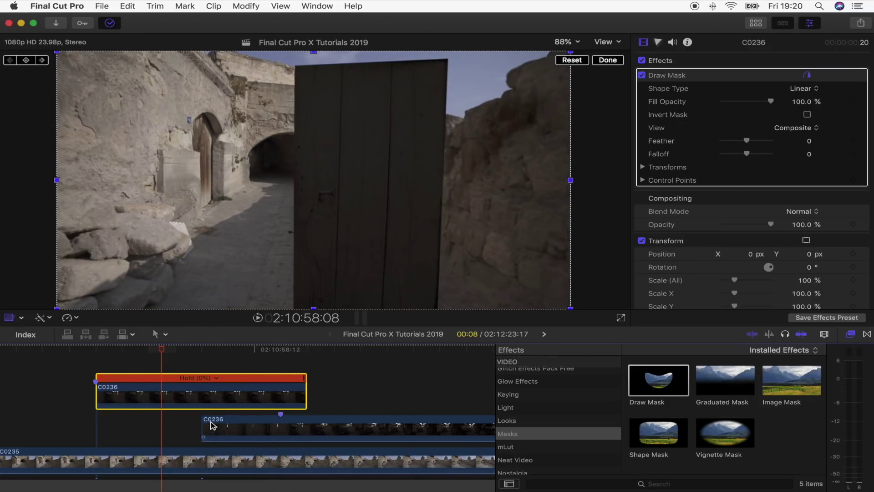
click(167, 353)
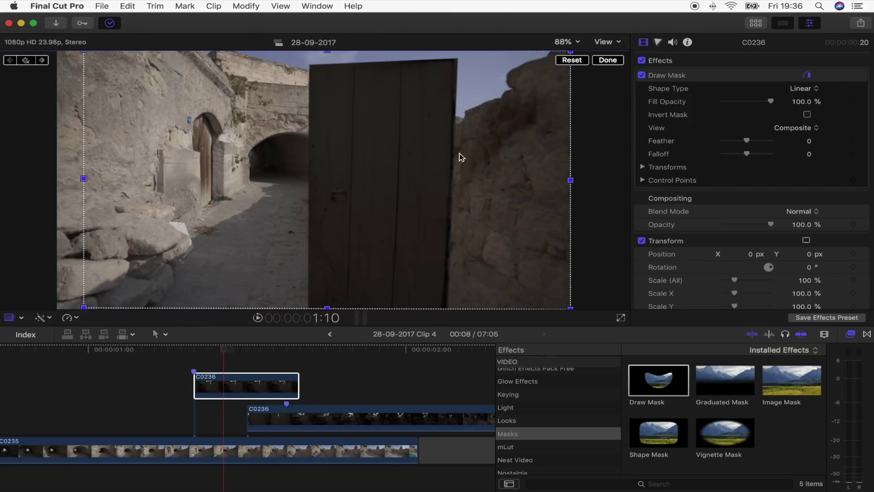
drag(84, 180, 575, 182)
key(Right)
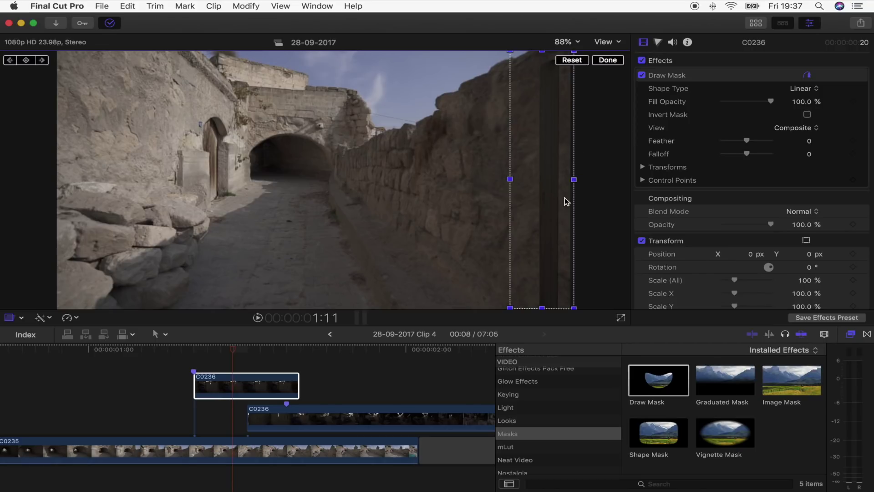
drag(575, 180, 636, 181)
drag(509, 51, 511, 47)
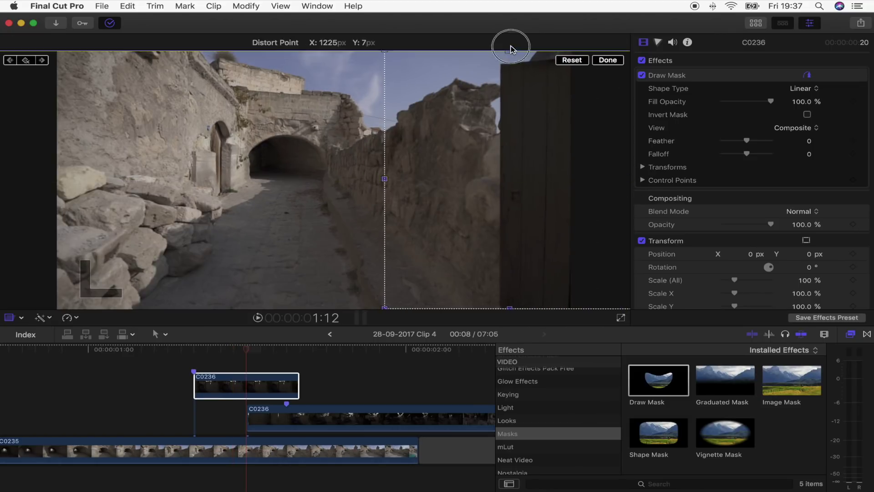
key(Right)
drag(385, 180, 236, 178)
drag(614, 177, 654, 178)
key(Right)
key(Right)
key(Right)
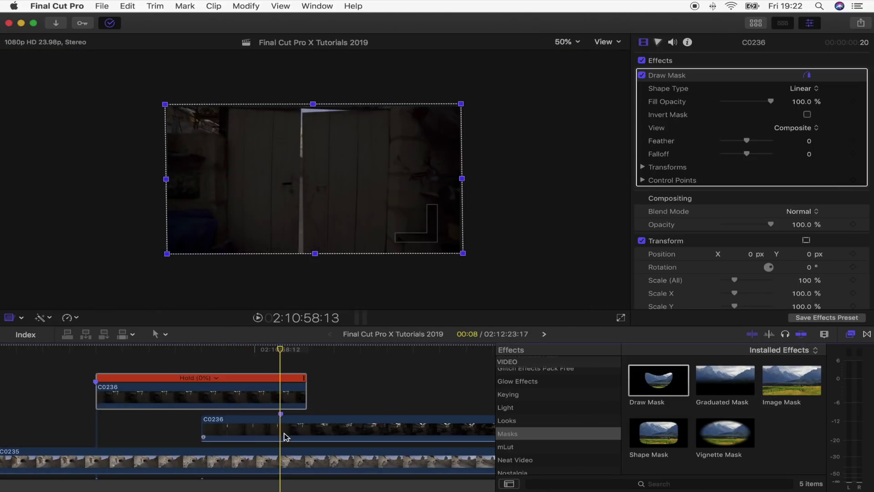
Step: Keyframe the lower C0236 mask's Fill Opacity at 100% at 02:10:58:13 and lower it on the adjacent frame
click(283, 430)
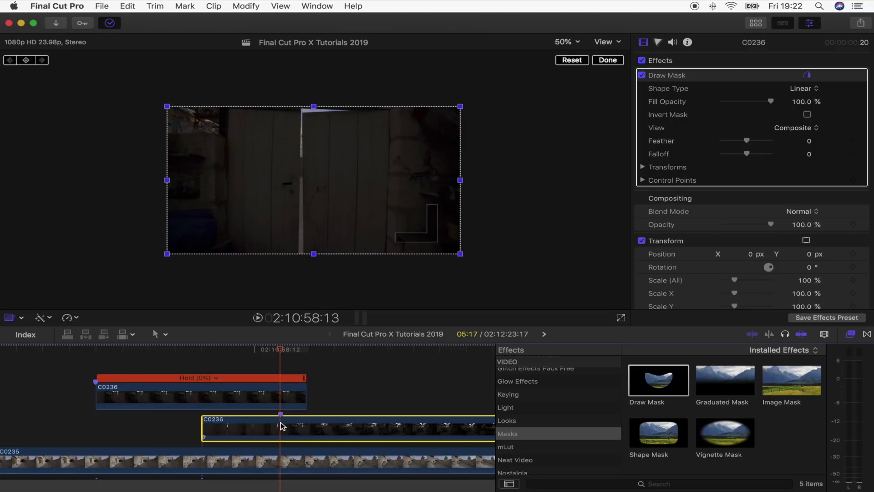
click(807, 114)
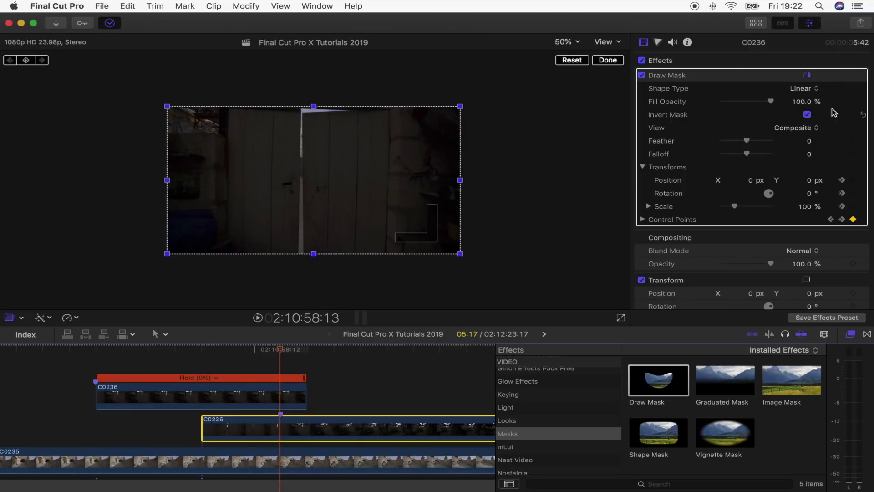
click(853, 101)
key(Right)
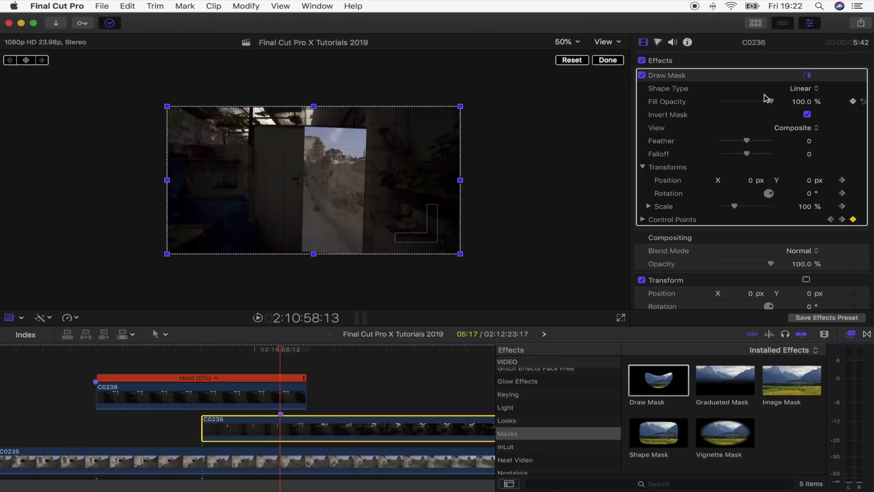
mouse_move(746, 105)
mouse_down()
mouse_move(676, 103)
mouse_move(730, 104)
mouse_up()
key(alt+semicolon)
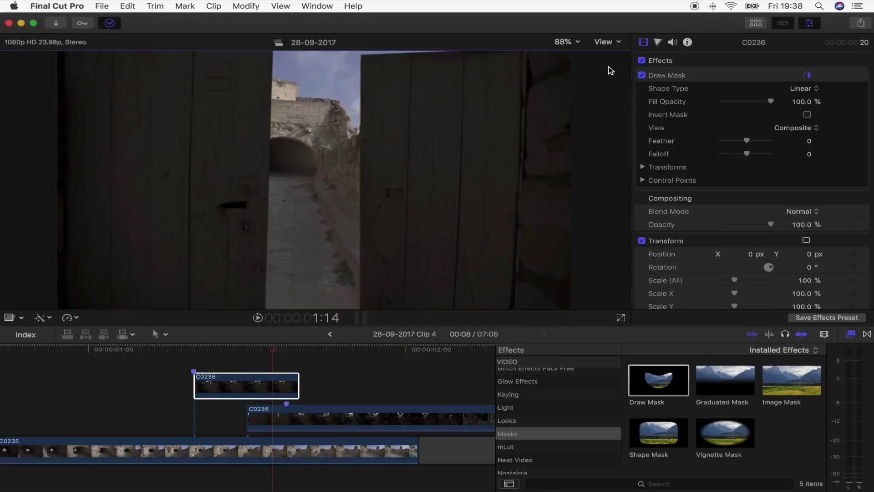
Step: Step back and forth through the frames around 1:11 to 1:16 to examine the door leaf's motion across the transition
key(Left)
key(Left)
key(Left)
key(Left)
key(Left)
key(Right)
key(Right)
key(Right)
key(Right)
key(Right)
key(Right)
key(Right)
key(Right)
key(Right)
key(Right)
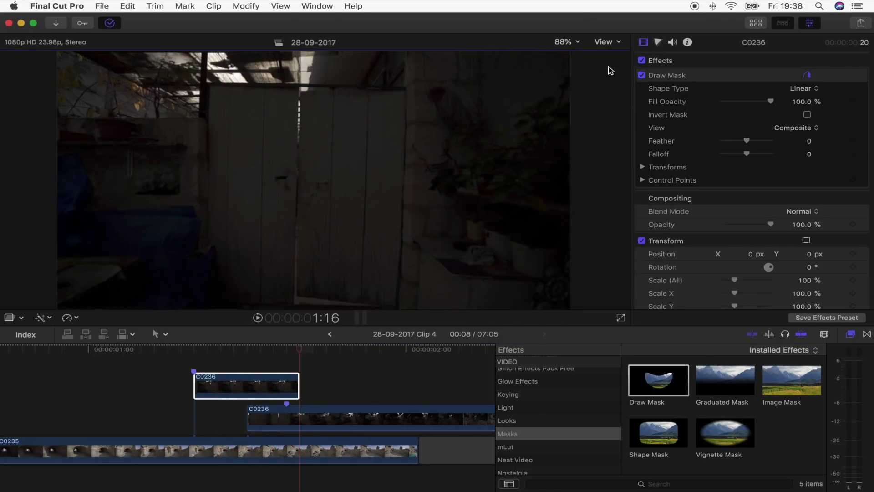
key(Left)
key(Left)
key(Left)
key(Left)
key(Left)
key(Left)
key(Left)
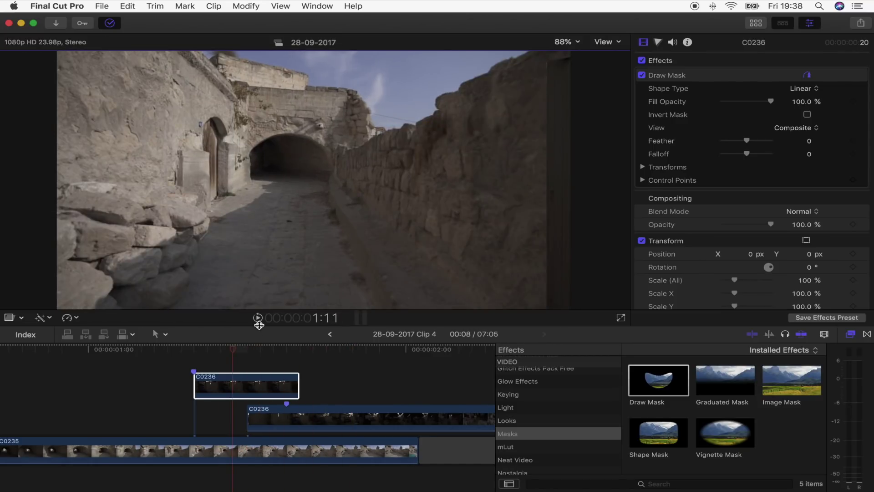
Step: Add the Moderate Motion Blur title above all clips, starting ahead of the door transition
click(234, 364)
scroll(233, 365, up, 1)
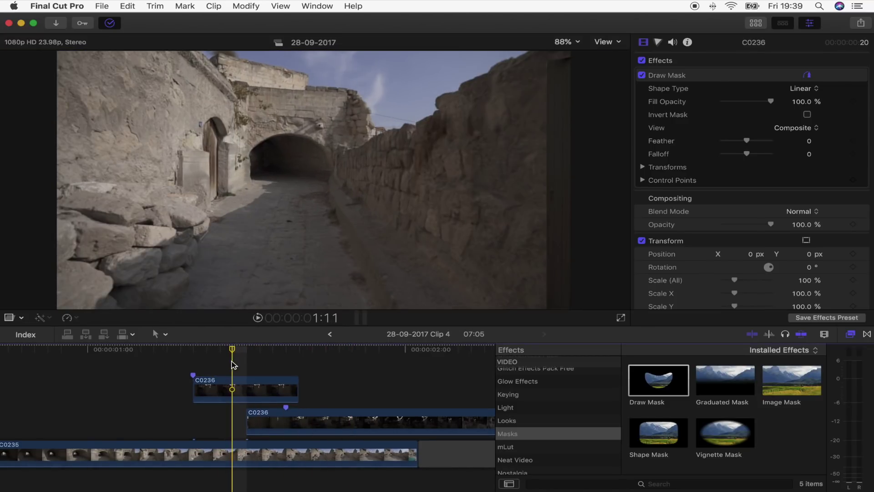
key(alt+super+1)
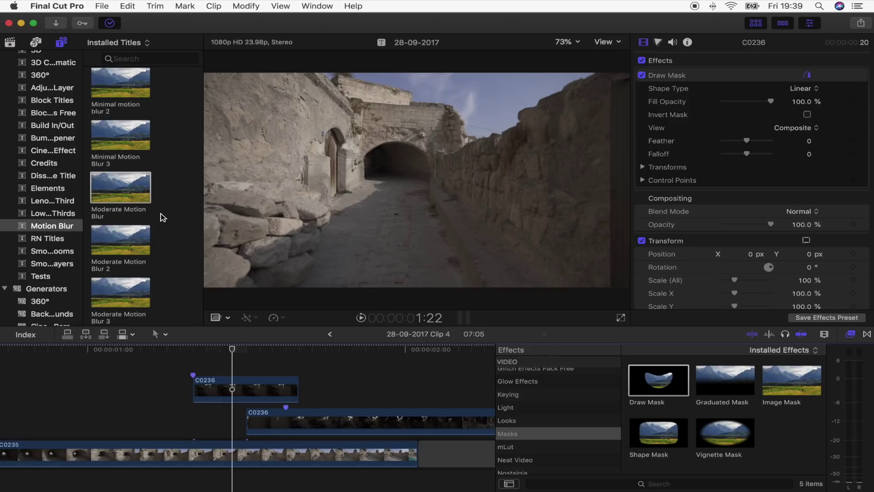
drag(125, 194, 13, 367)
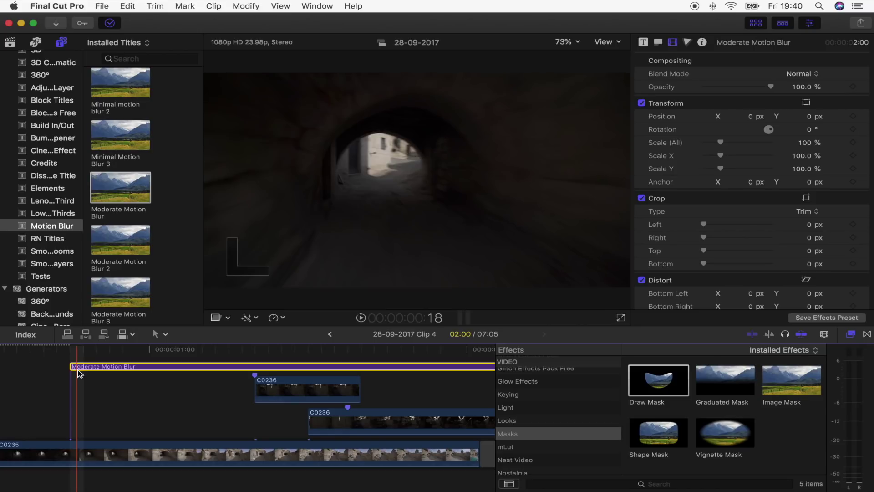
Step: Play the sequence forward and backward to review the motion blur over the door transition
key(space)
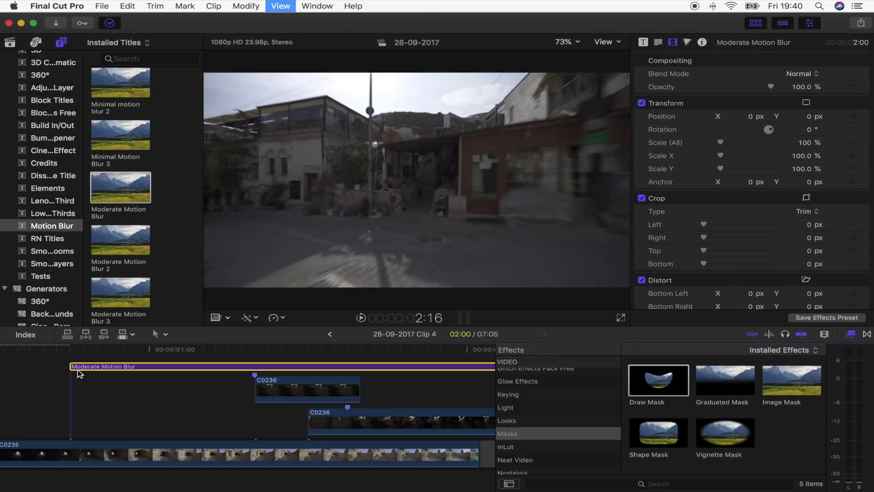
key(j)
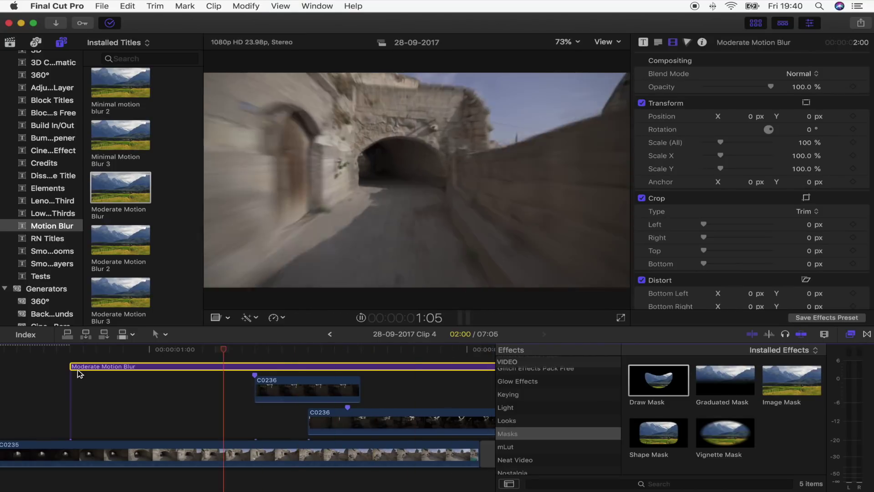
key(space)
scroll(173, 452, right, 1)
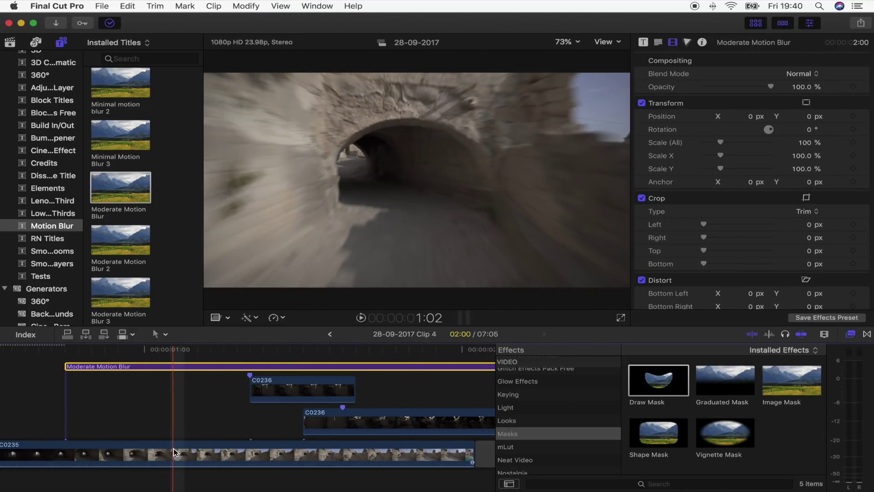
key(space)
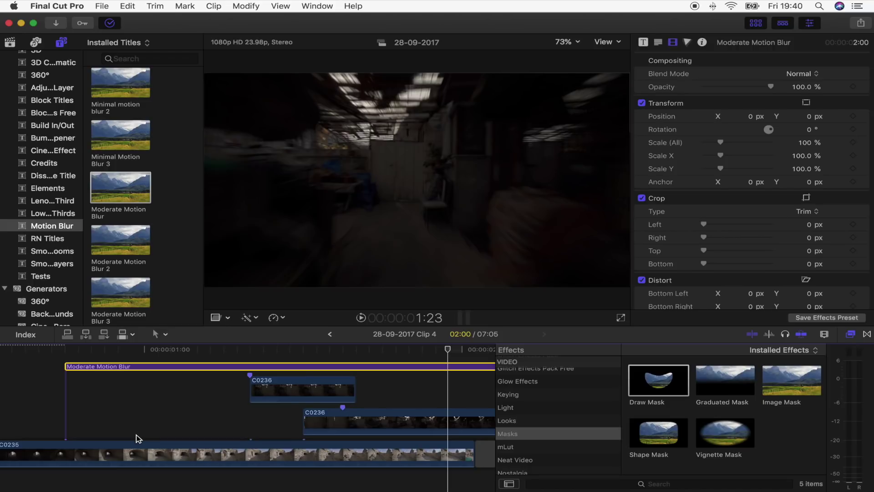
scroll(114, 410, right, 5)
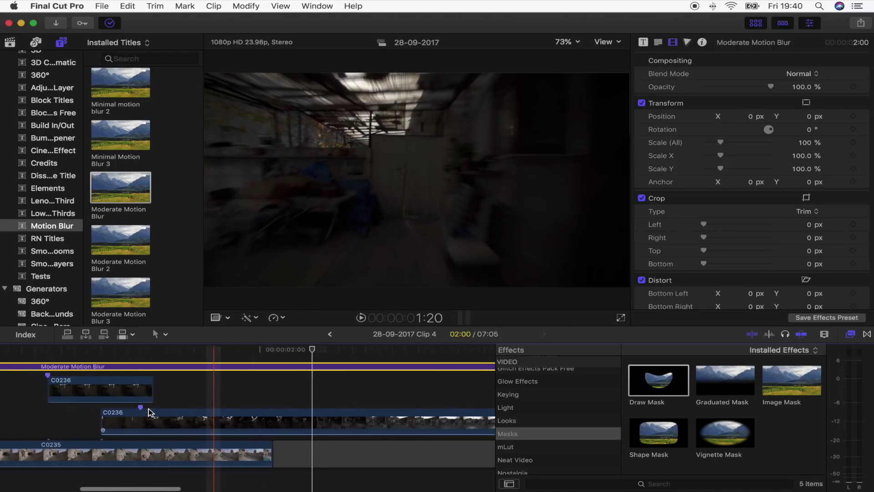